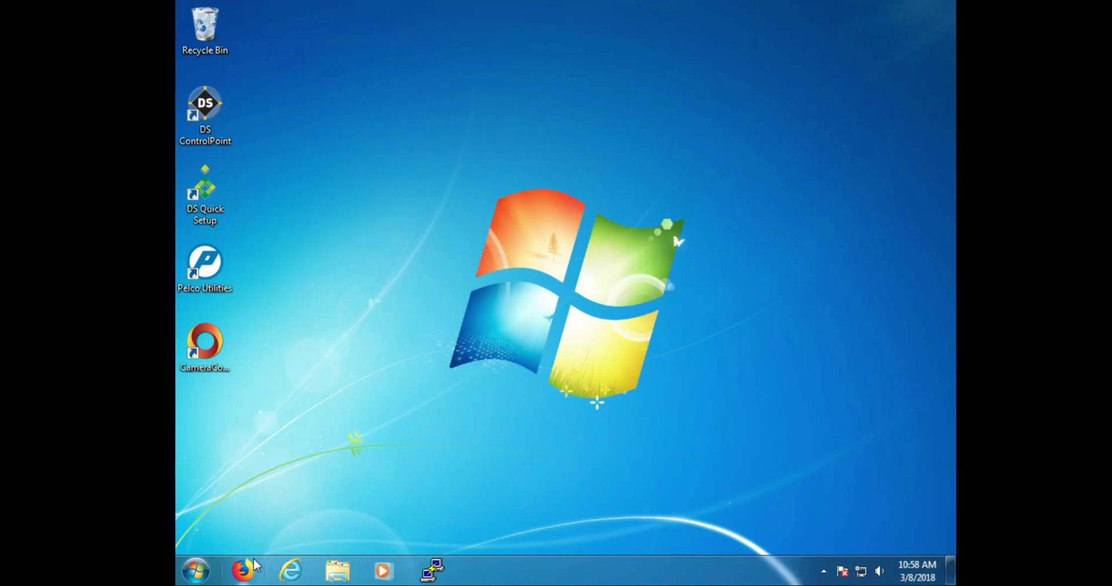
# - Go from Control Panel's Network and Sharing Center to the Network Connections adapter list
pyautogui.click(207, 567)
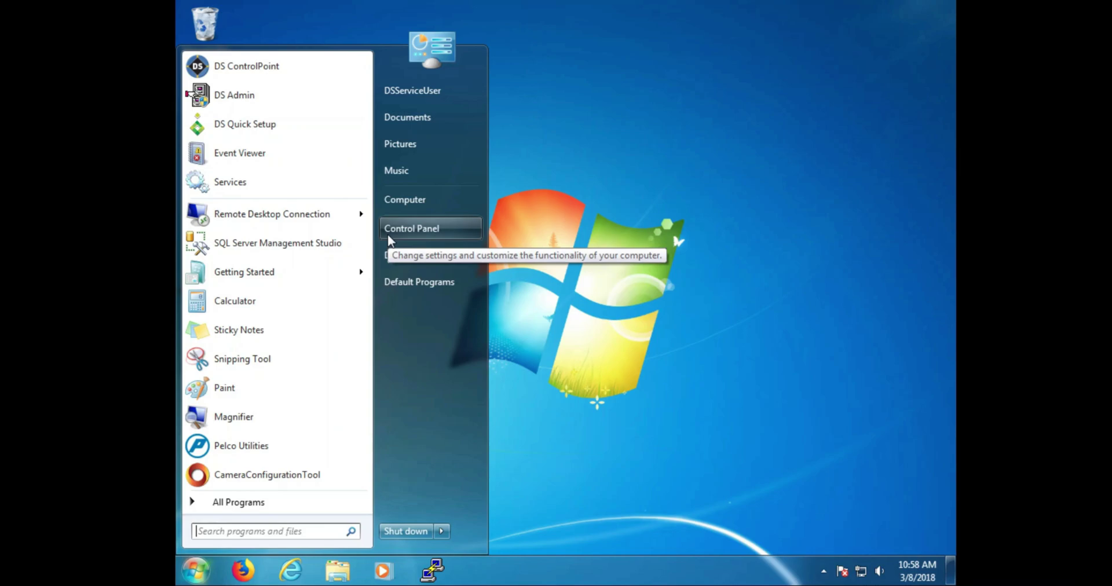
pyautogui.click(388, 236)
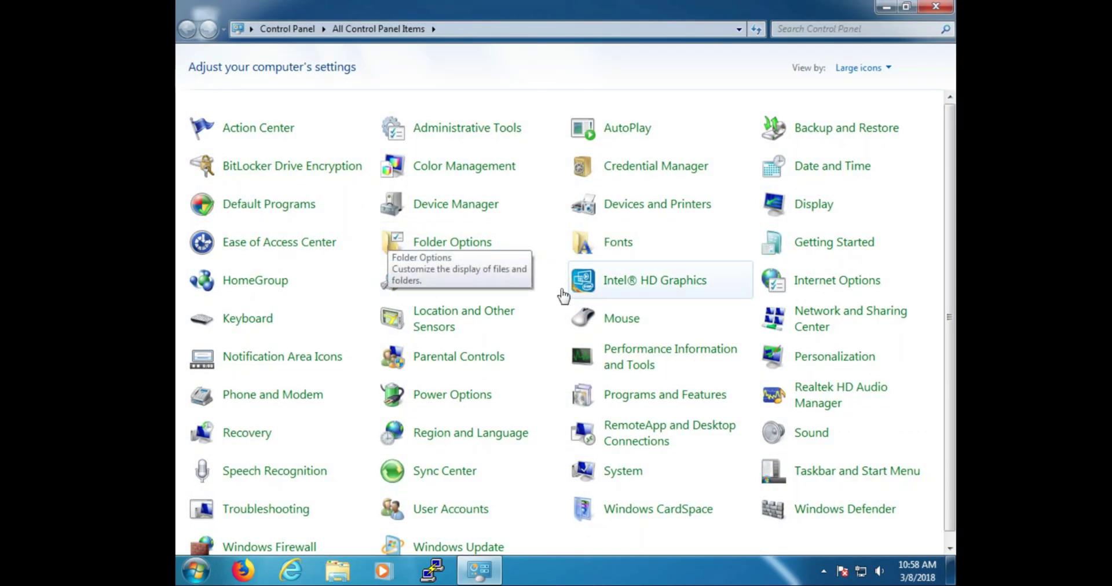
pyautogui.click(804, 324)
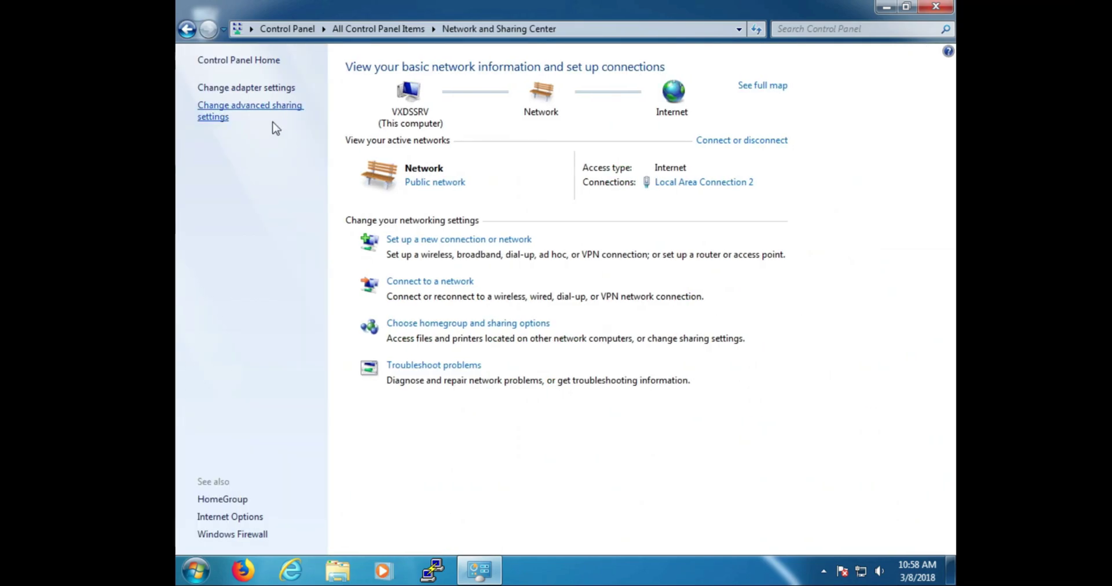
pyautogui.click(252, 88)
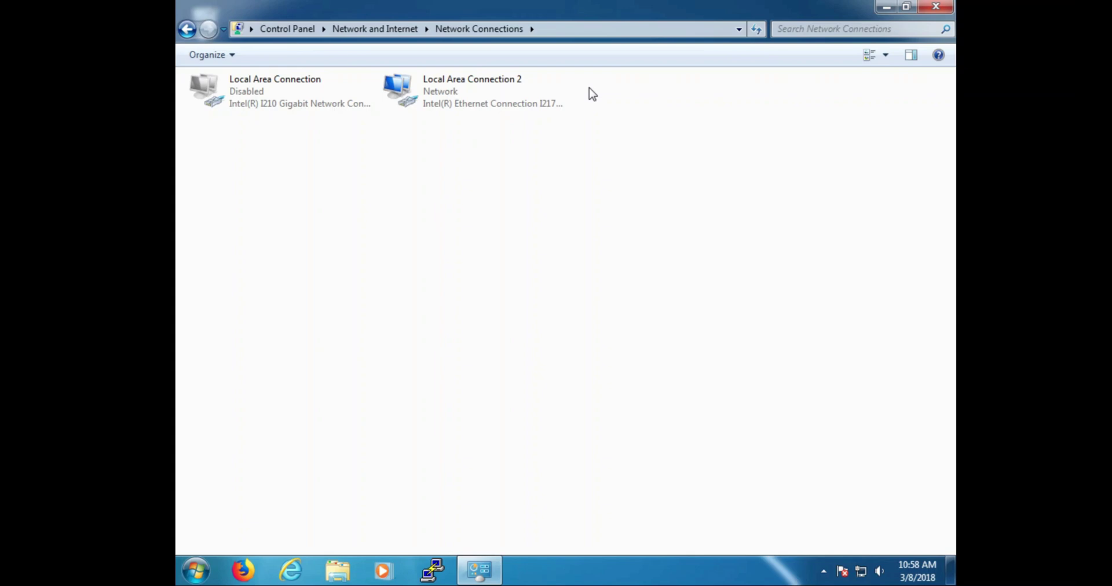
# - Close Network Connections, launch DS Admin, and log in with the user name and password
pyautogui.click(924, 8)
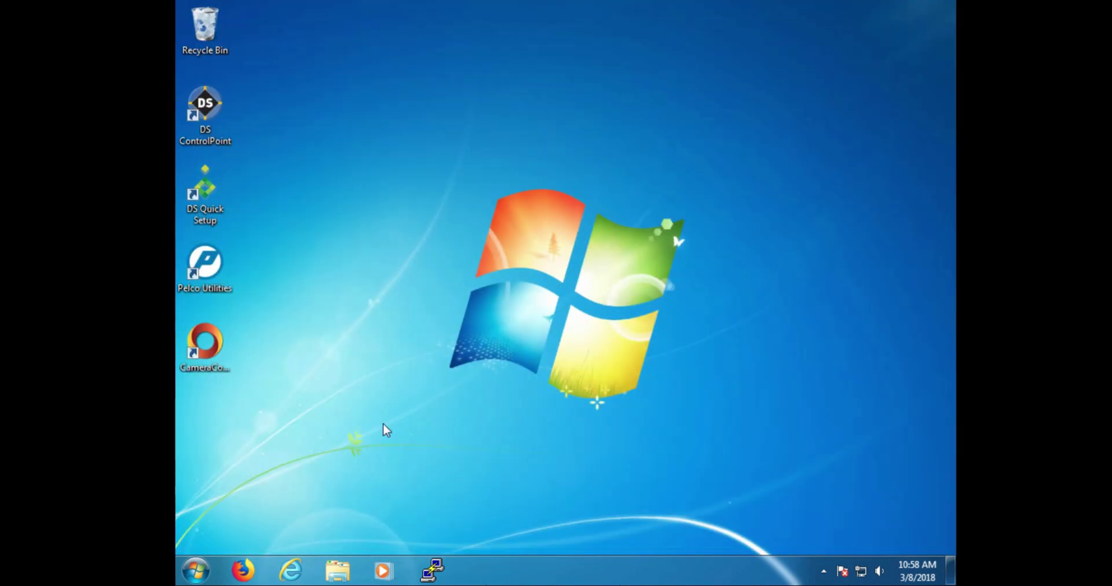
pyautogui.click(196, 570)
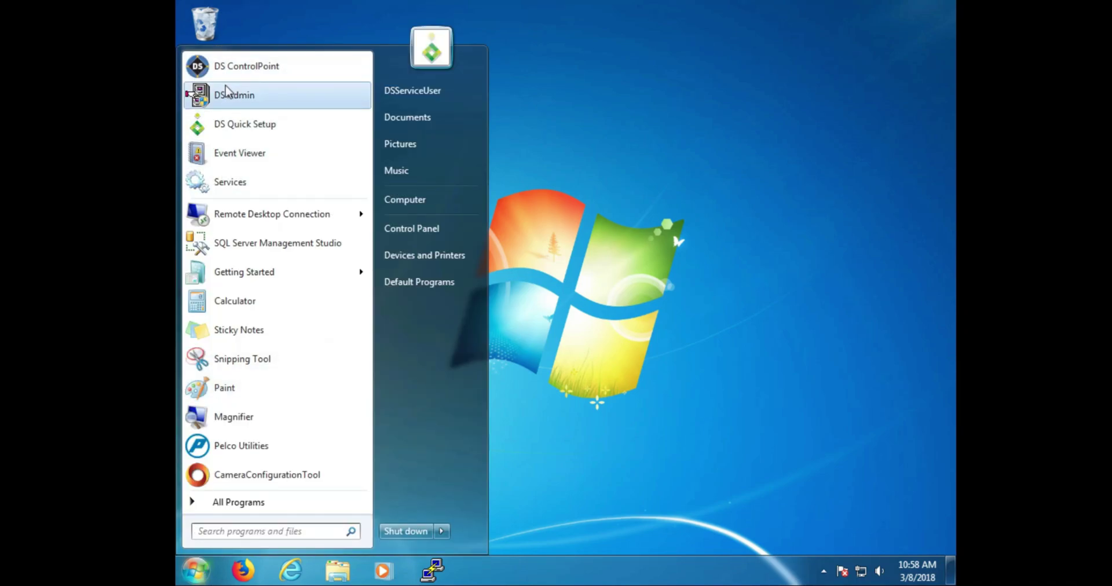
pyautogui.click(227, 93)
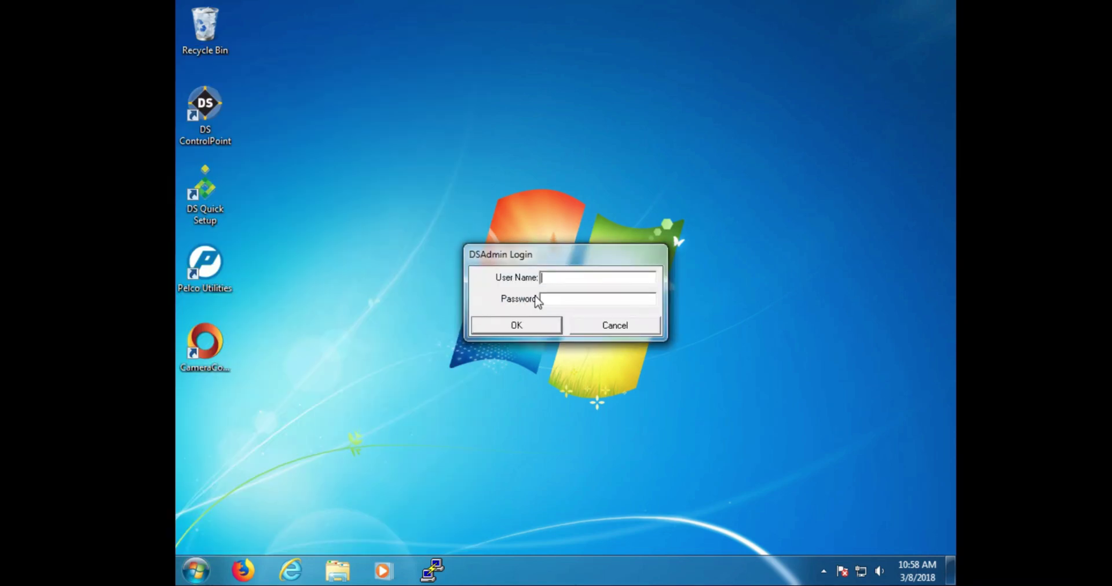
pyautogui.write('admin')
pyautogui.click(538, 298)
pyautogui.write('admin')
pyautogui.press('Return')
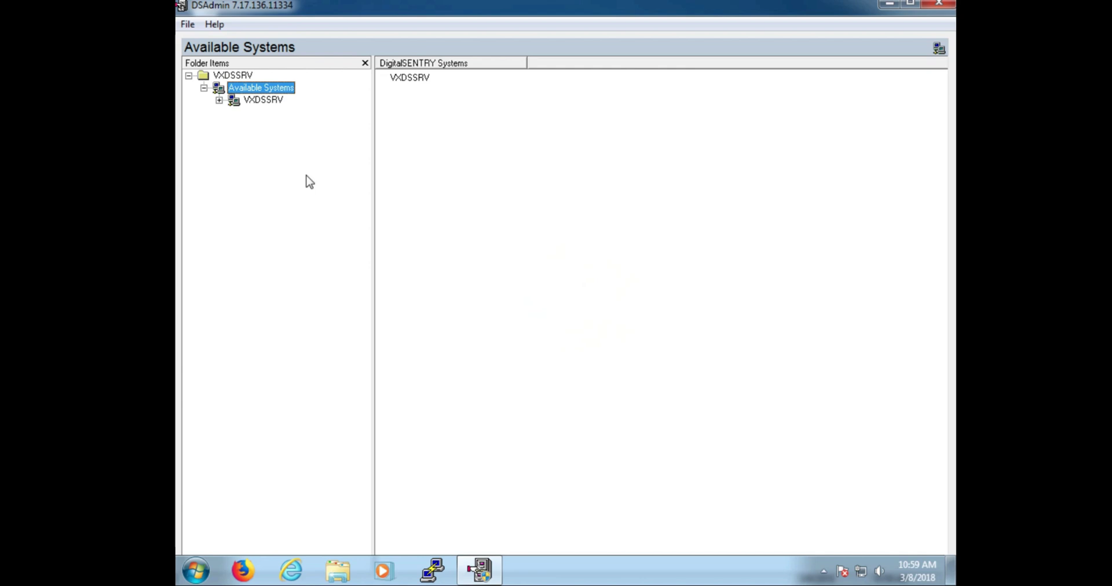
# - Expand VXDSSRV > Cameras > VAU(s) and open the VXDSSRV recorder to list its six IP cameras
pyautogui.click(219, 101)
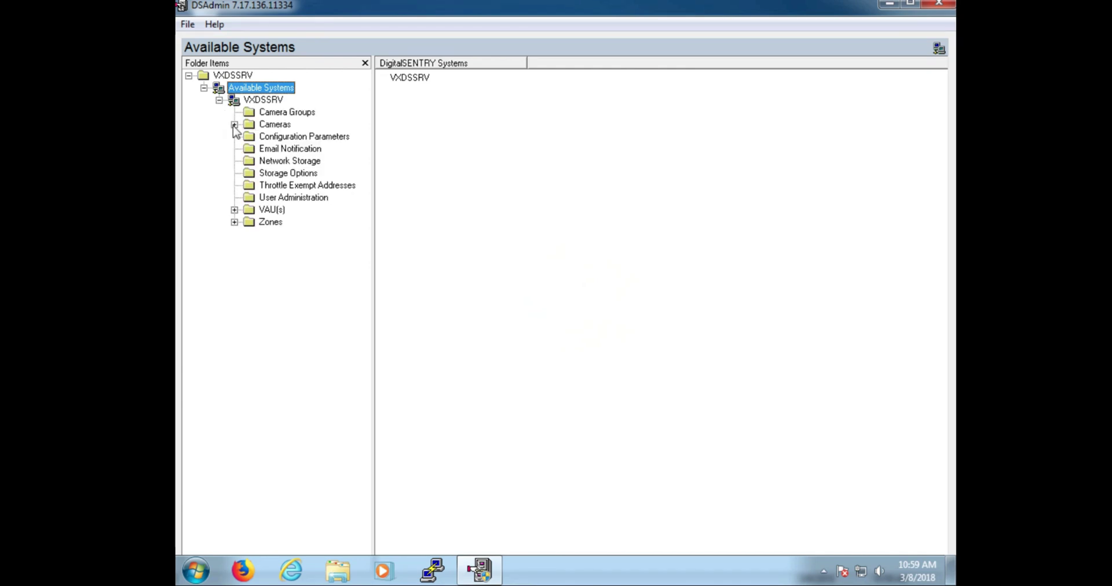
pyautogui.click(234, 125)
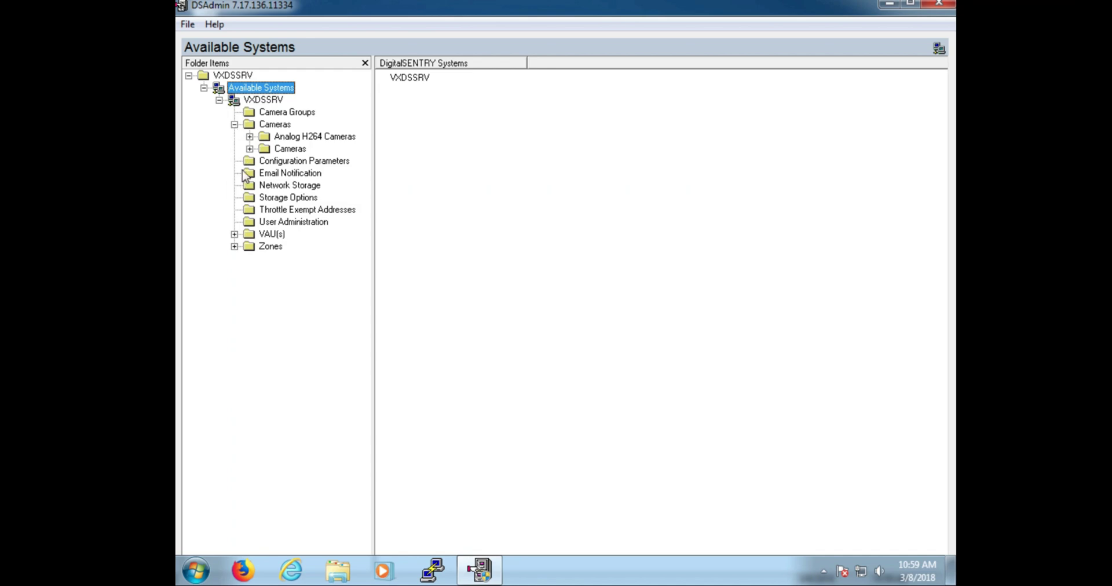
pyautogui.click(234, 235)
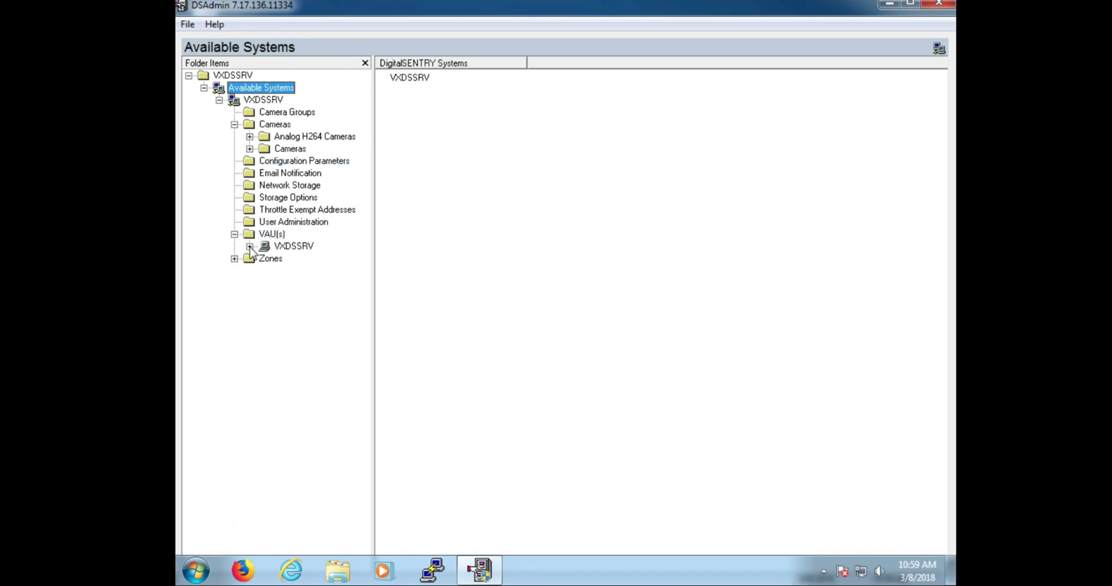
pyautogui.click(249, 246)
pyautogui.click(265, 248)
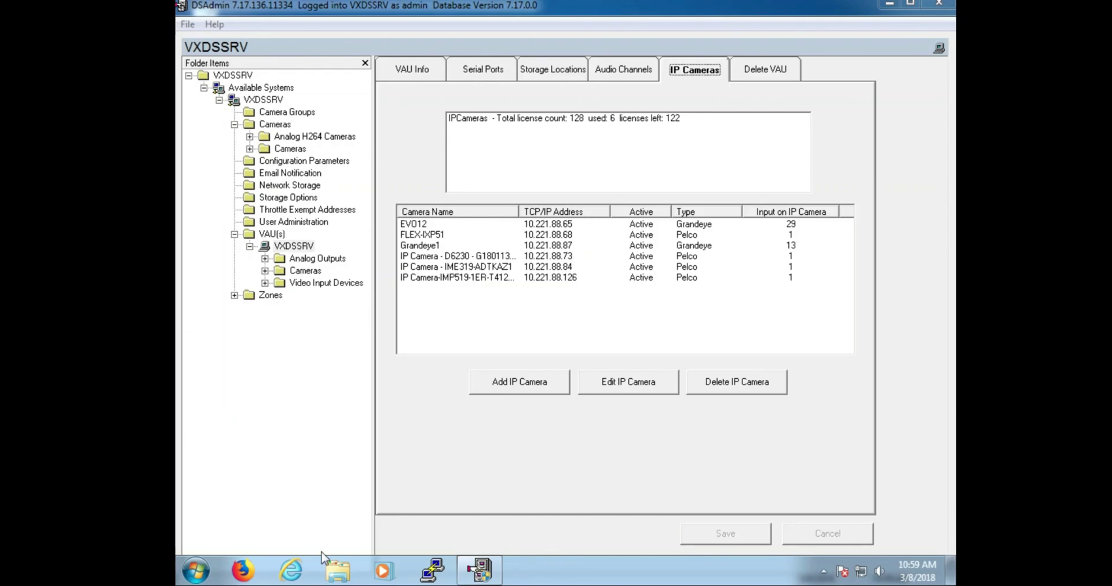
# - Launch cmd, move it beside DSAdmin's camera list, and enter ping 10.221.88.68
pyautogui.click(194, 572)
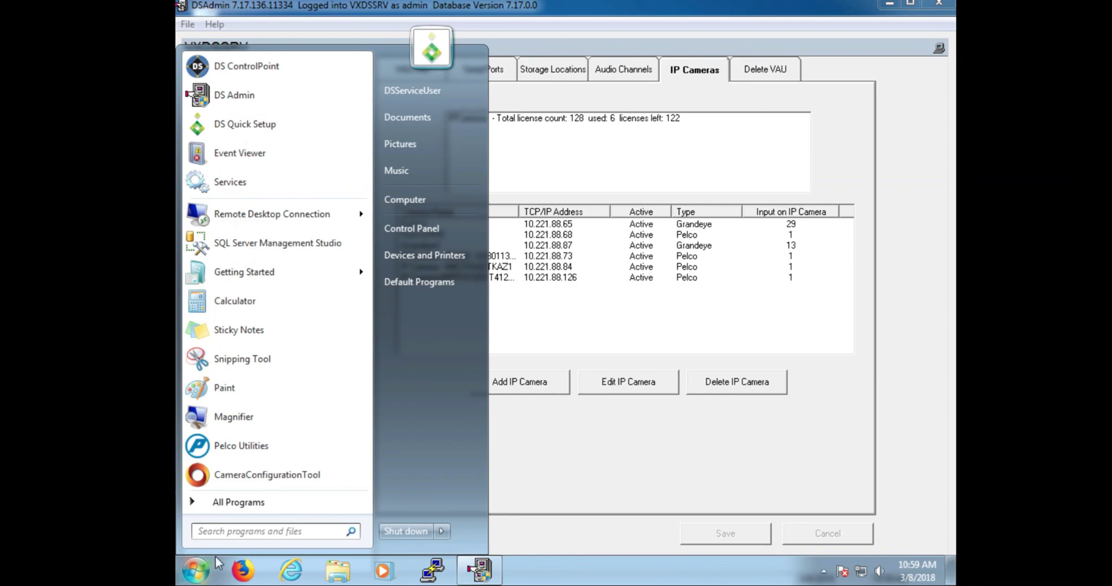
pyautogui.write('cmd')
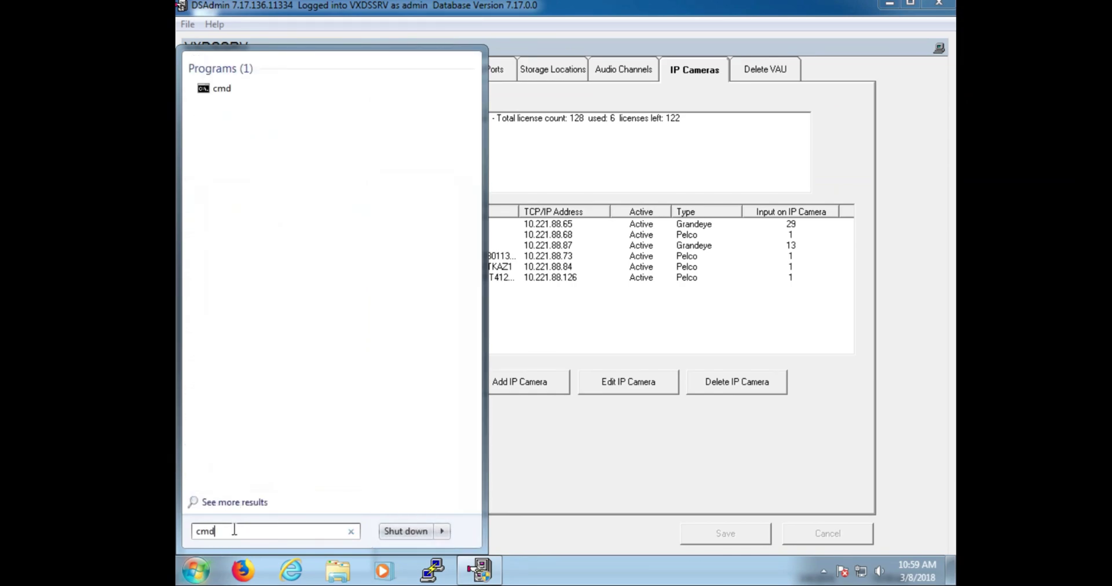
pyautogui.press('Return')
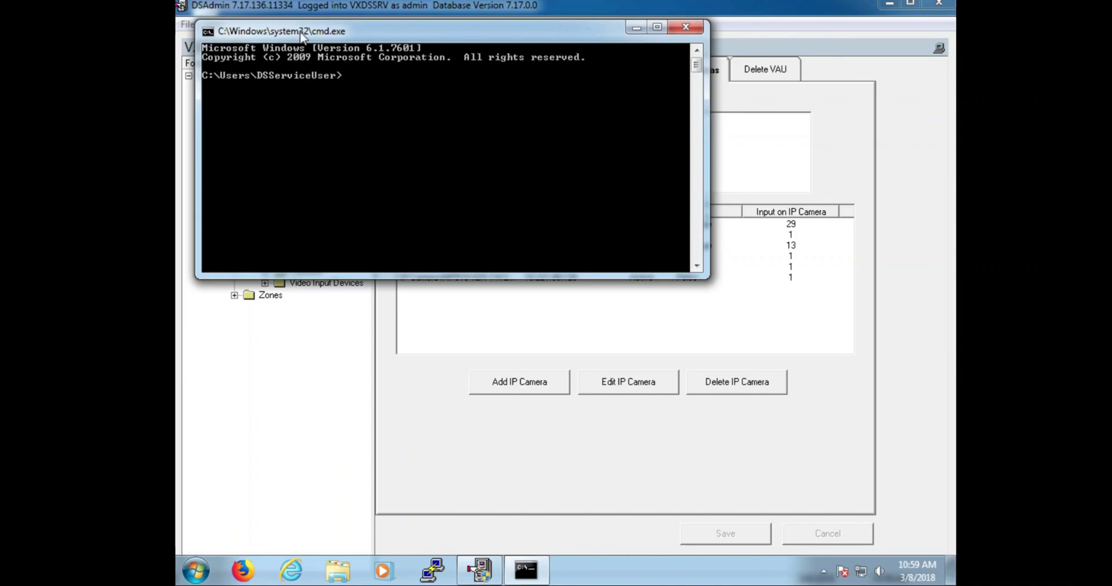
pyautogui.moveTo(301, 32); pyautogui.dragTo(436, 283)
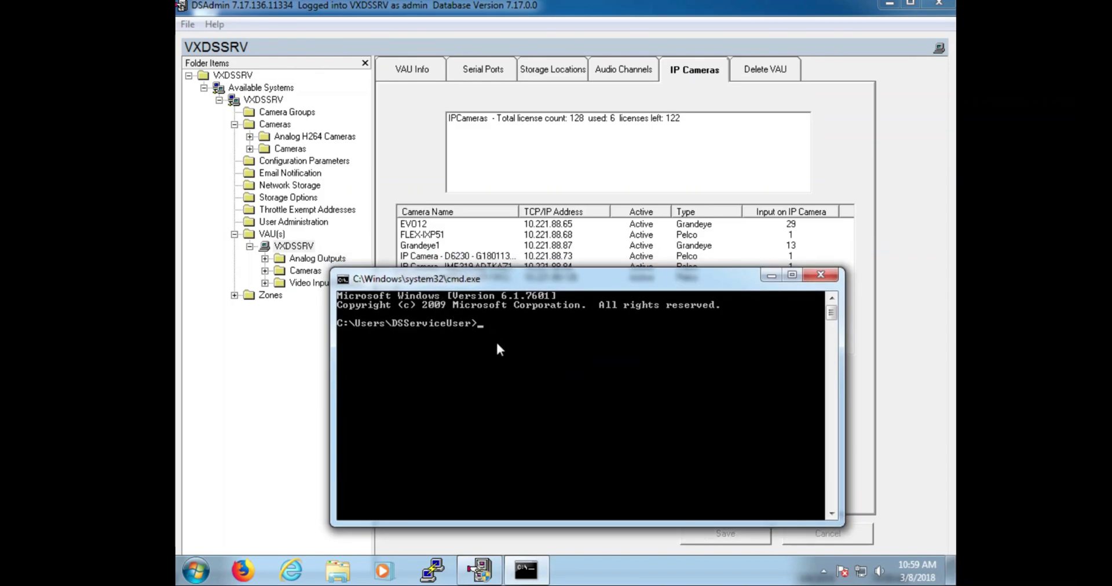
pyautogui.write('ping 10.221.88.68')
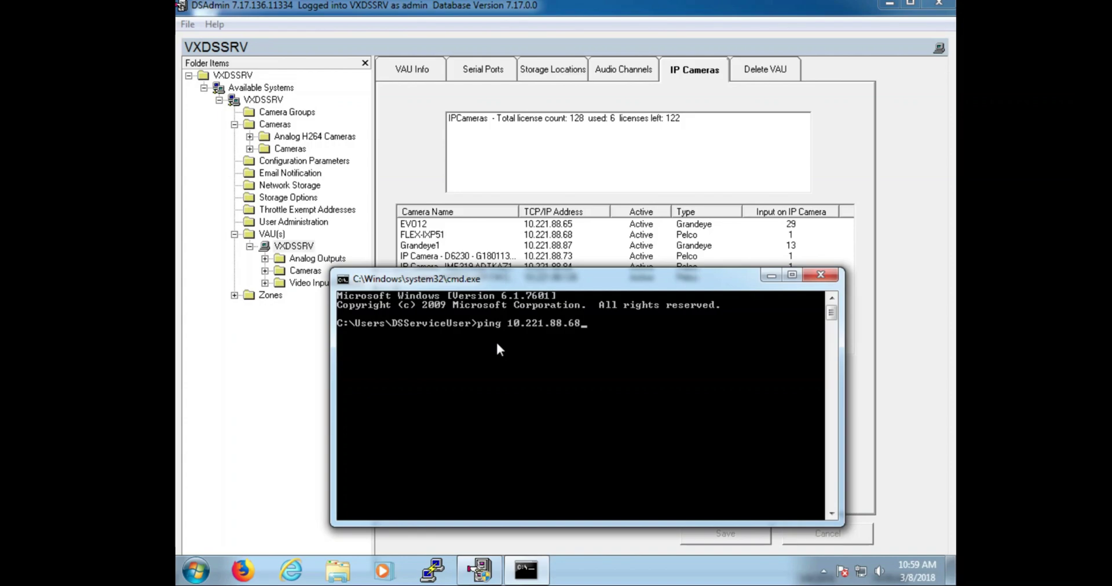
# - Run the ping to 10.221.88.68 and confirm 4 replies with 0% loss
pyautogui.press('Return')
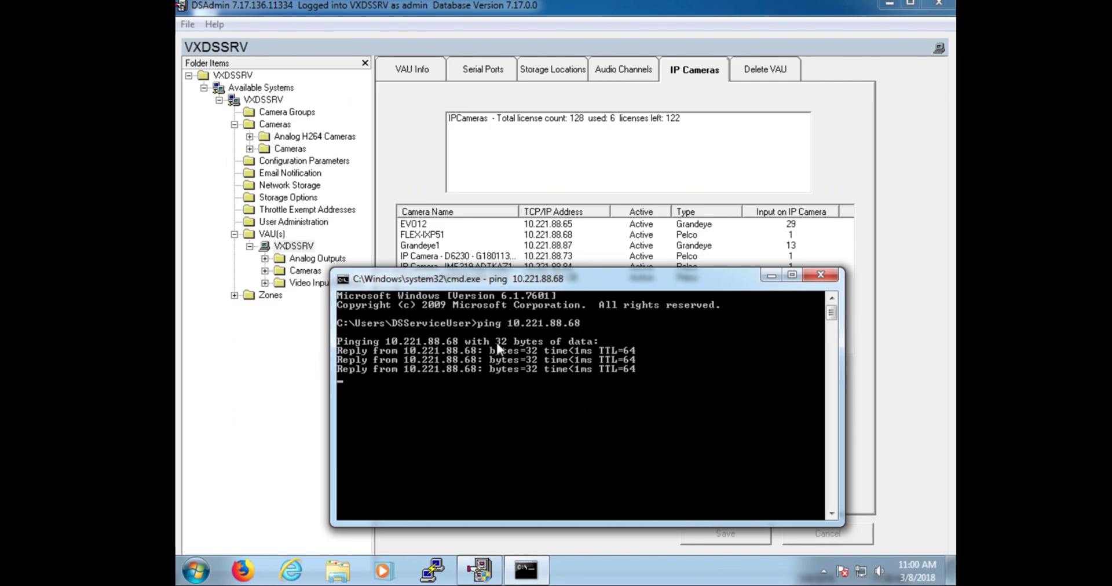
pyautogui.write('pin')
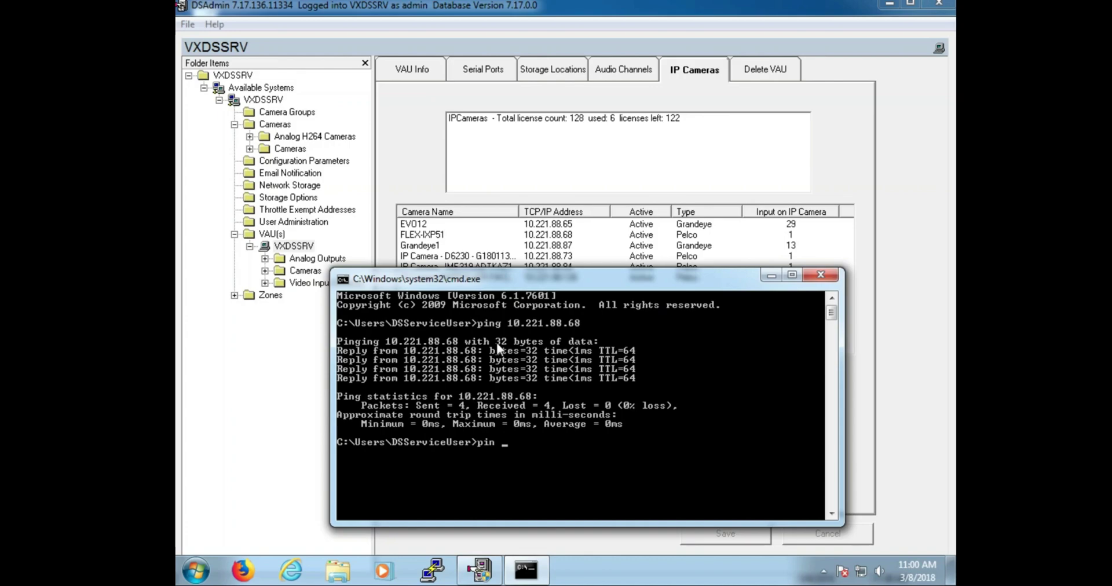
# - Run a continuous ping 10.221.88.68 -t and stop it after 22 replies with 0% loss
pyautogui.press('BackSpace')
pyautogui.press('BackSpace')
pyautogui.press('BackSpace')
pyautogui.press('BackSpace')
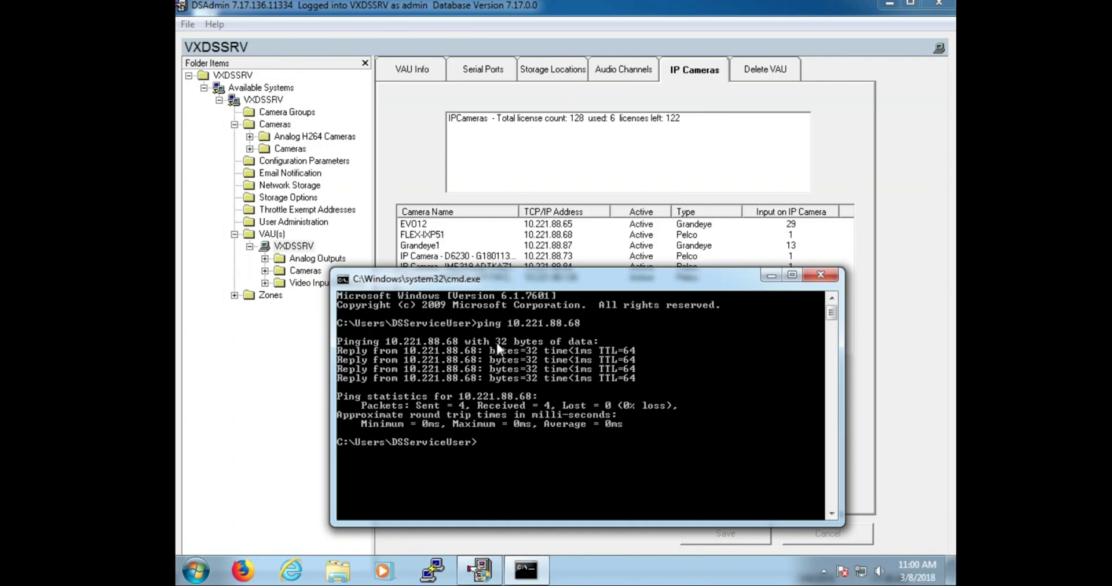
pyautogui.write('pin ')
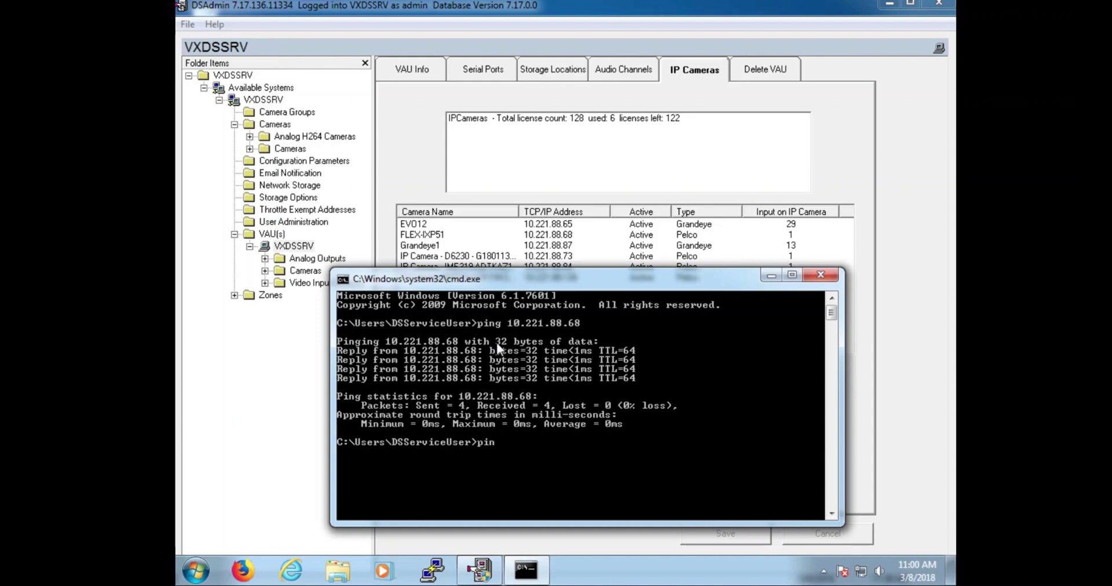
pyautogui.write('g 10.221.88.68 -t')
pyautogui.press('Return')
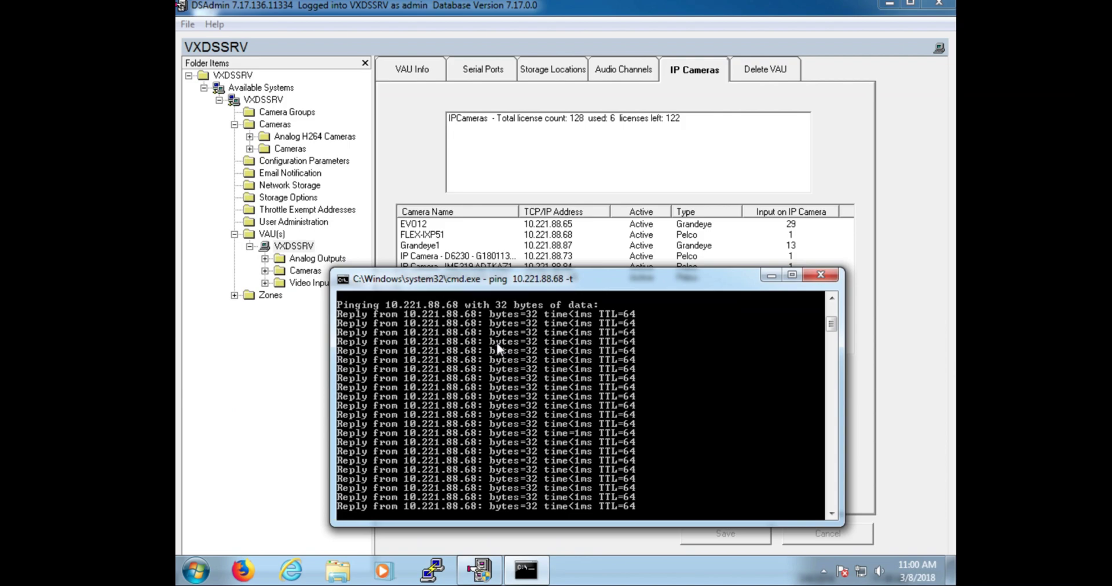
pyautogui.hotkey('ctrl', 'c')
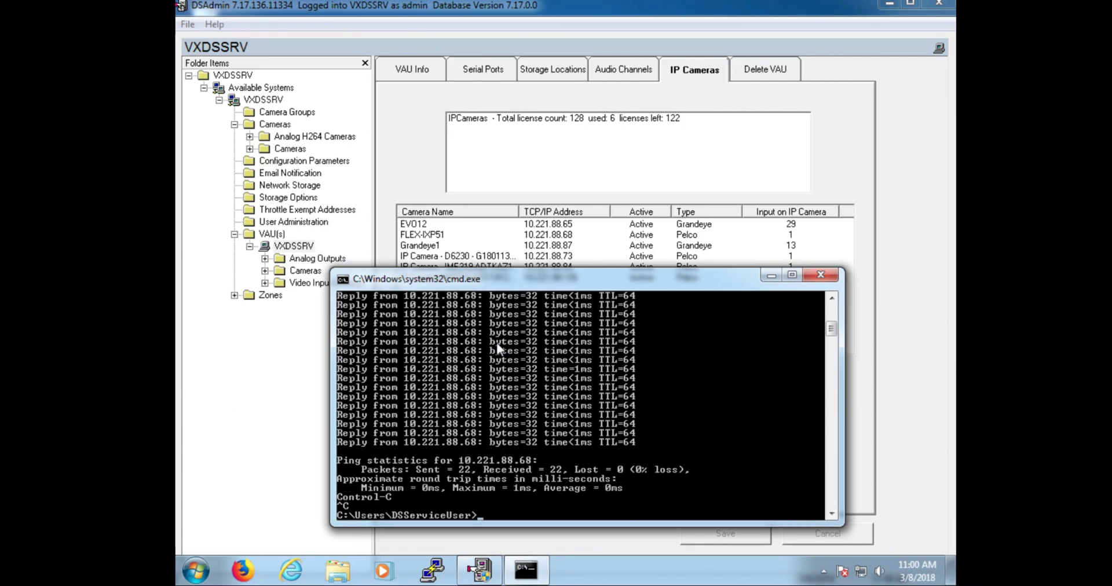
# - Run hostname to get VXDSSRV, then ping VXDSSRV for 4 replies with 0% loss
pyautogui.write('hostname')
pyautogui.press('Return')
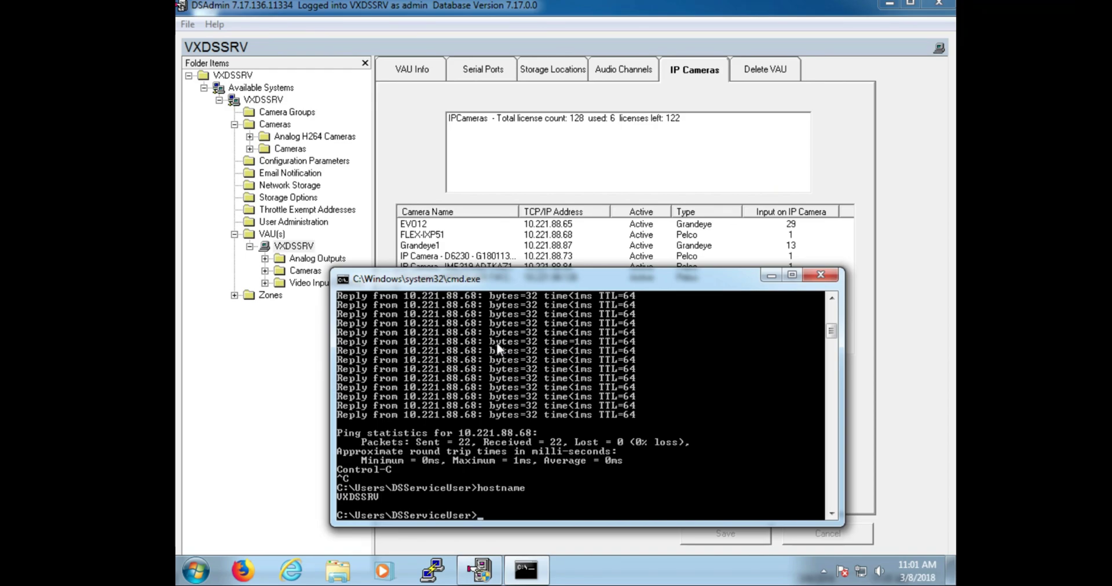
pyautogui.write('ping')
pyautogui.press('BackSpace')
pyautogui.write('VXDSSRV')
pyautogui.press('Return')
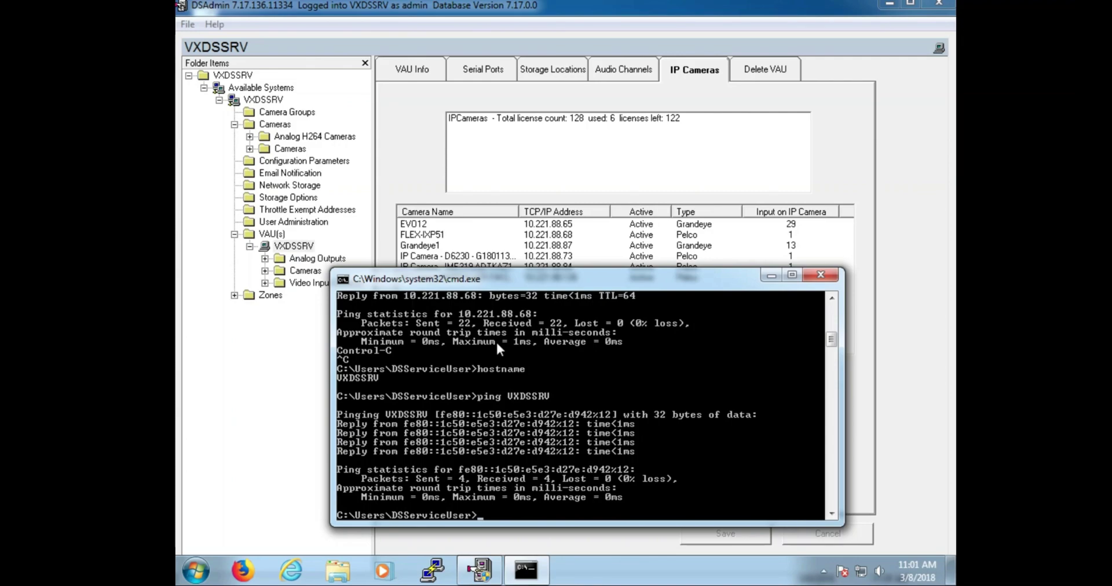
# - Re-run ping VXDSSRV with -4, getting replies from 10.221.88.52 with no loss
pyautogui.press('Up')
pyautogui.write('-4')
pyautogui.press('Return')
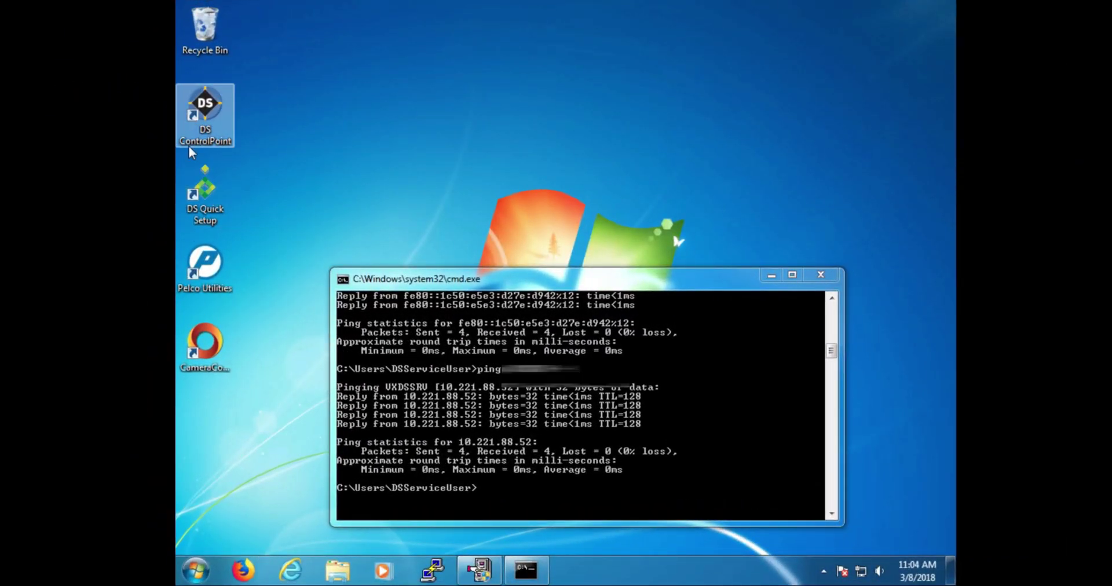
# - Launch DS ControlPoint, go to Setup > Manage Systems, and disconnect VXDSSRV
pyautogui.doubleClick(194, 122)
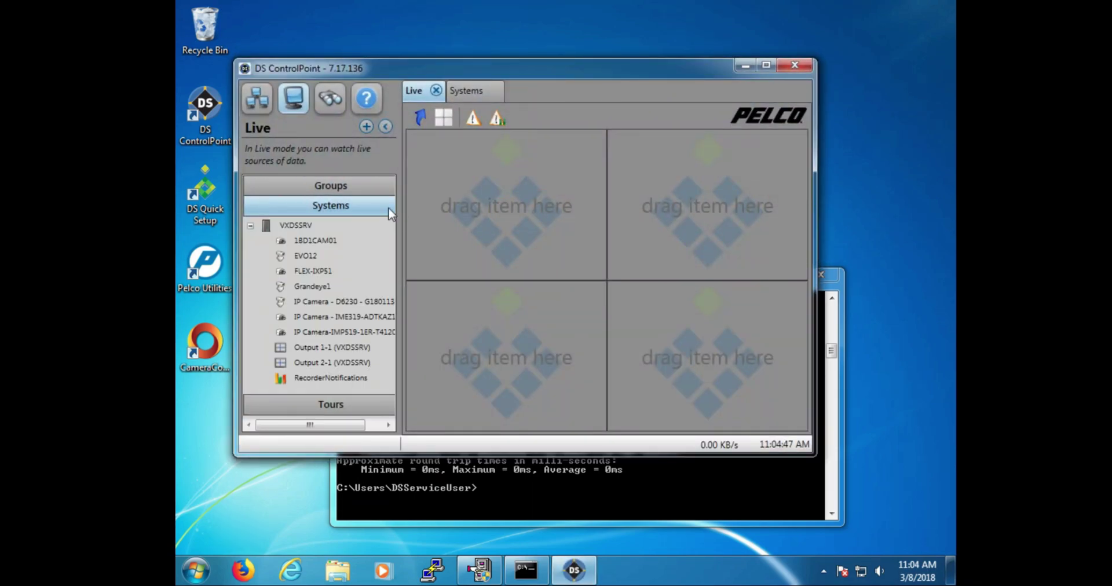
pyautogui.click(250, 93)
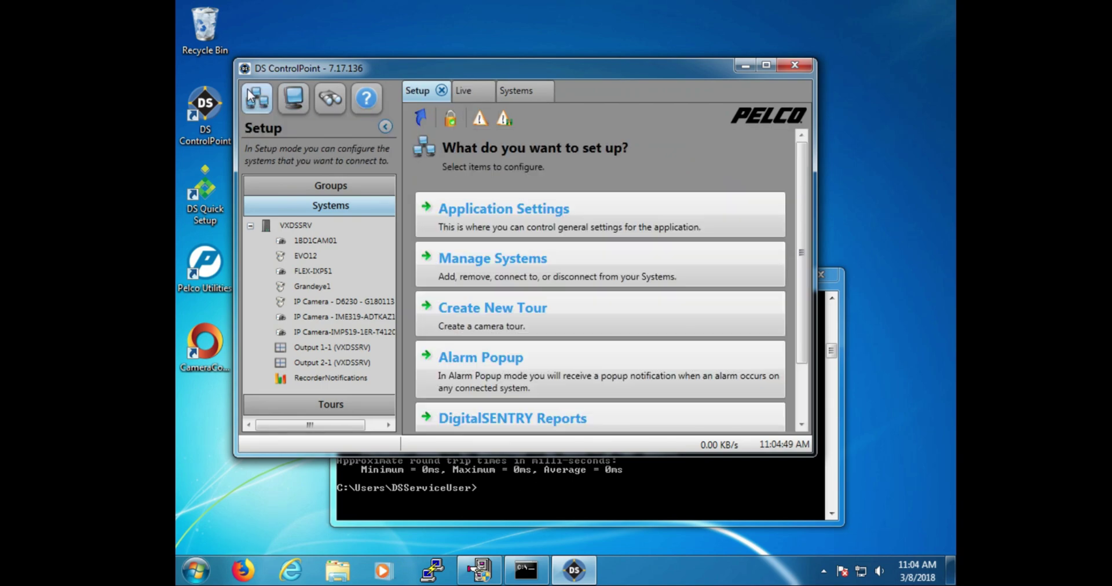
pyautogui.click(492, 267)
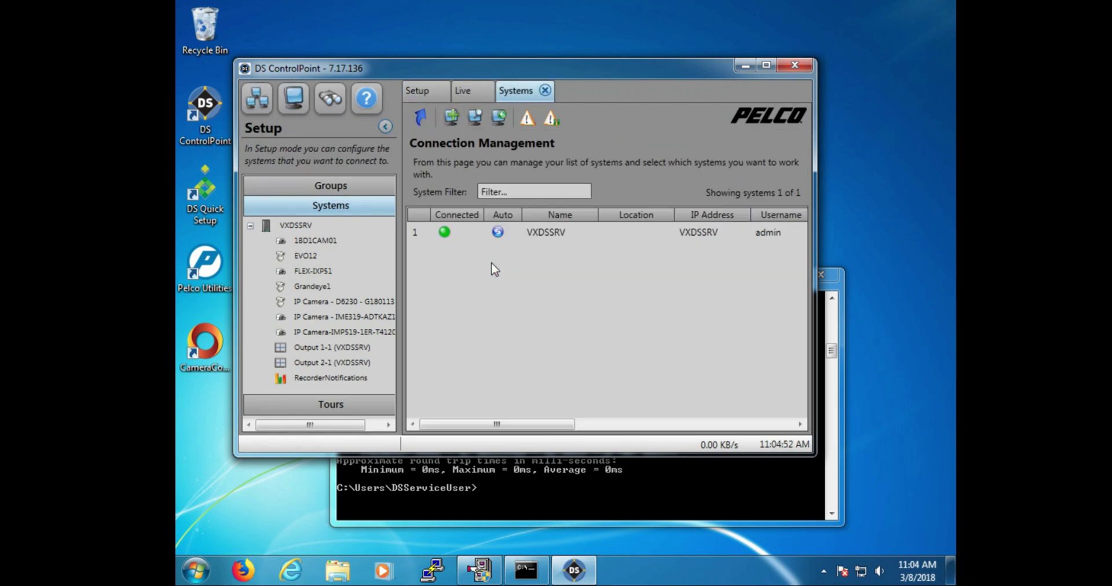
pyautogui.rightClick(518, 243)
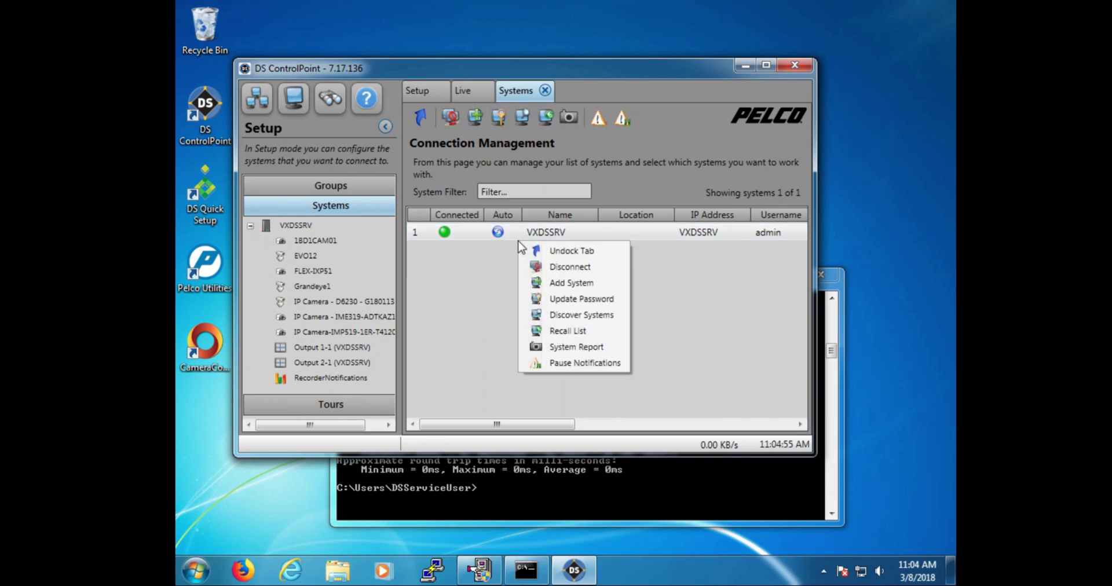
pyautogui.click(546, 272)
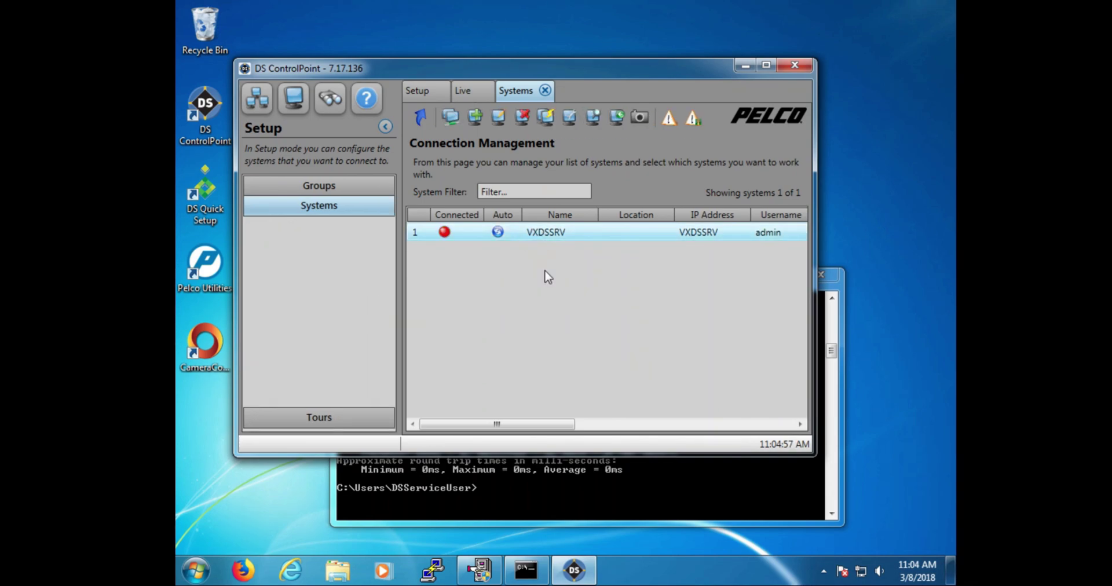
pyautogui.rightClick(538, 235)
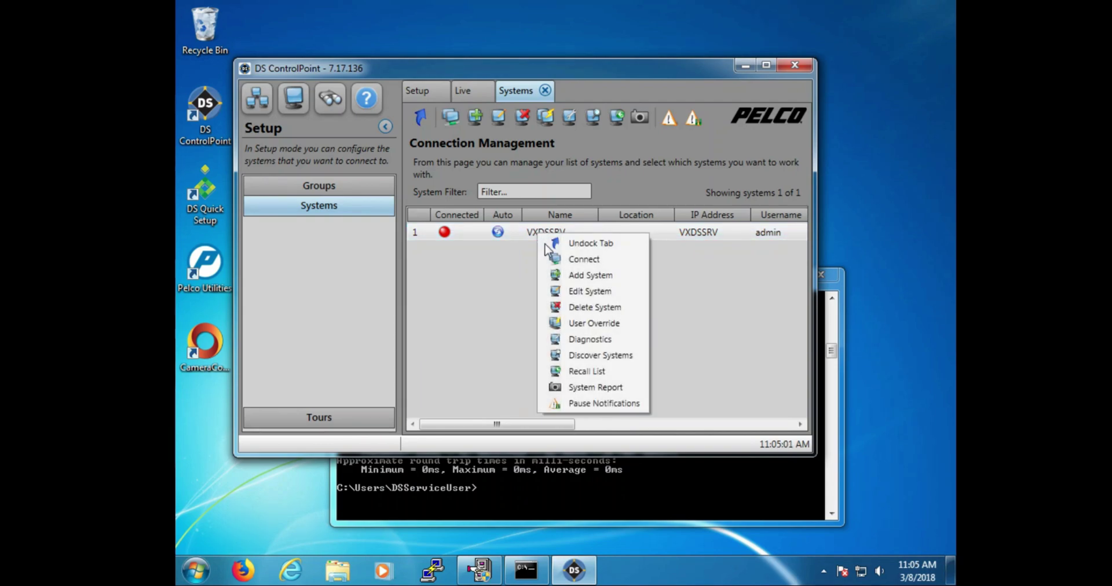
# - Choose Edit System for VXDSSRV to show hostname VXDSSRV and recorder port 18772
pyautogui.click(560, 291)
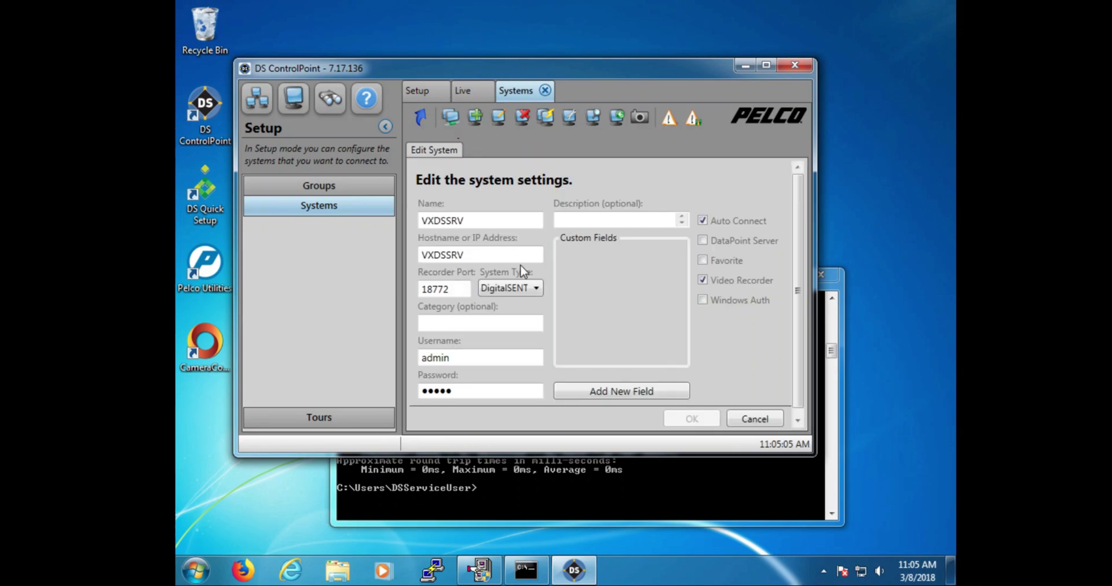